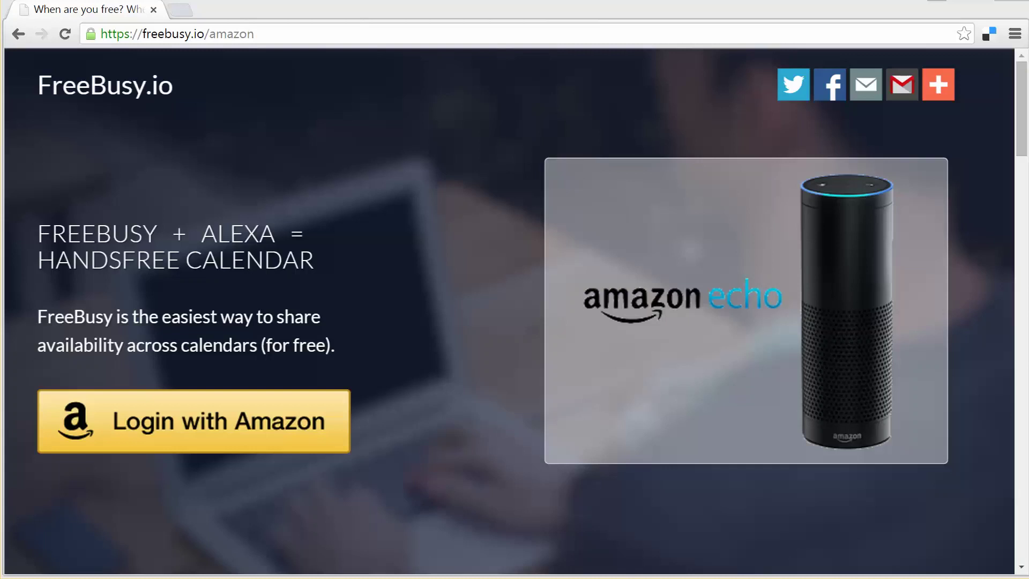
Step: Remove 'amazon' from the page address to load the freebusy.io home page
{"action": "left_click", "coordinate": [273, 32]}
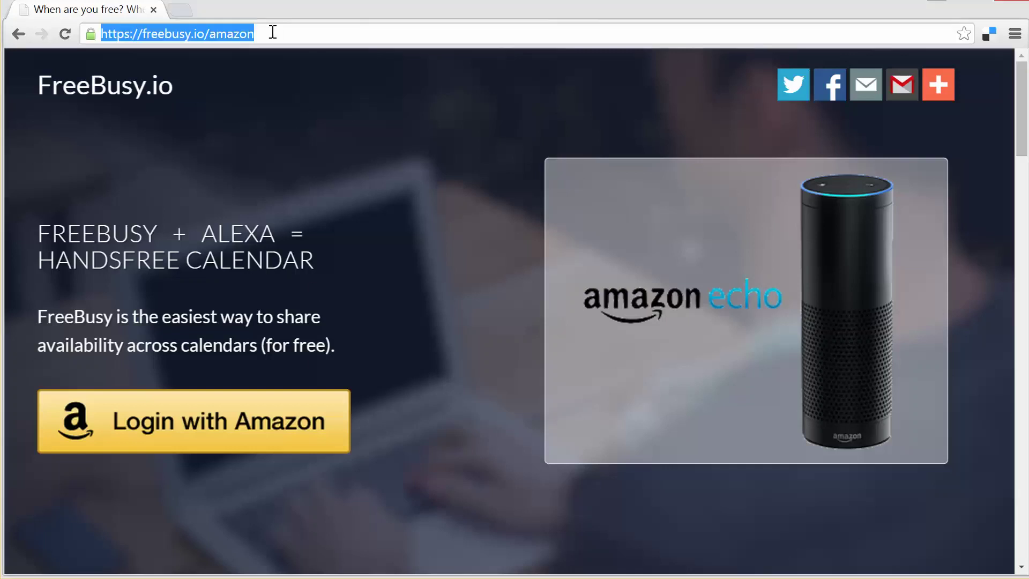
{"action": "left_click", "coordinate": [272, 33]}
{"action": "key", "text": "ctrl+shift+Left"}
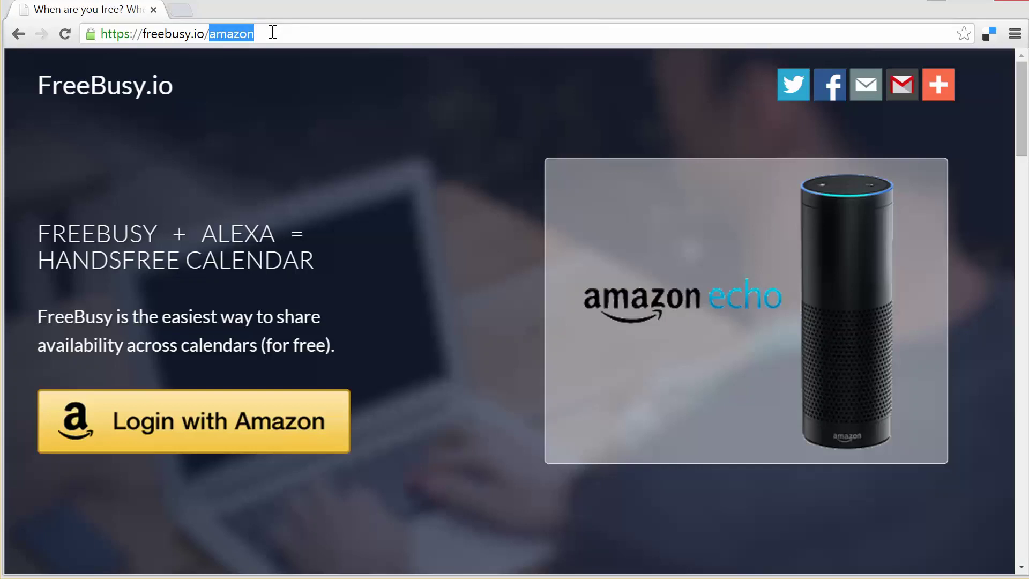
{"action": "key", "text": "BackSpace"}
{"action": "key", "text": "Return"}
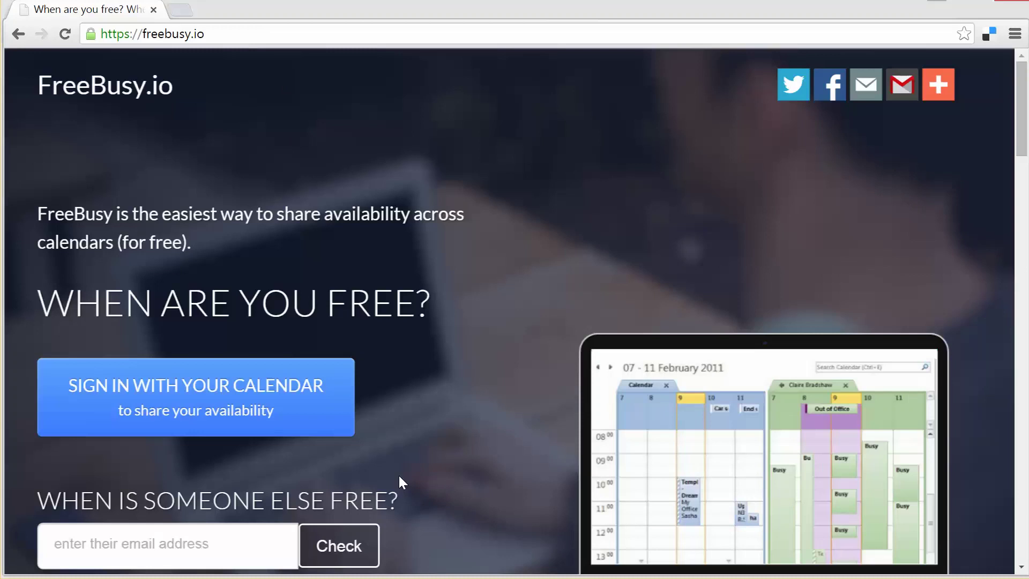
Step: Scroll down to the 'Works with all calendars' logos, then go back to the previous page
{"action": "scroll", "coordinate": [398, 476], "scroll_direction": "down", "scroll_amount": 4}
{"action": "scroll", "coordinate": [399, 477], "scroll_direction": "down", "scroll_amount": 5}
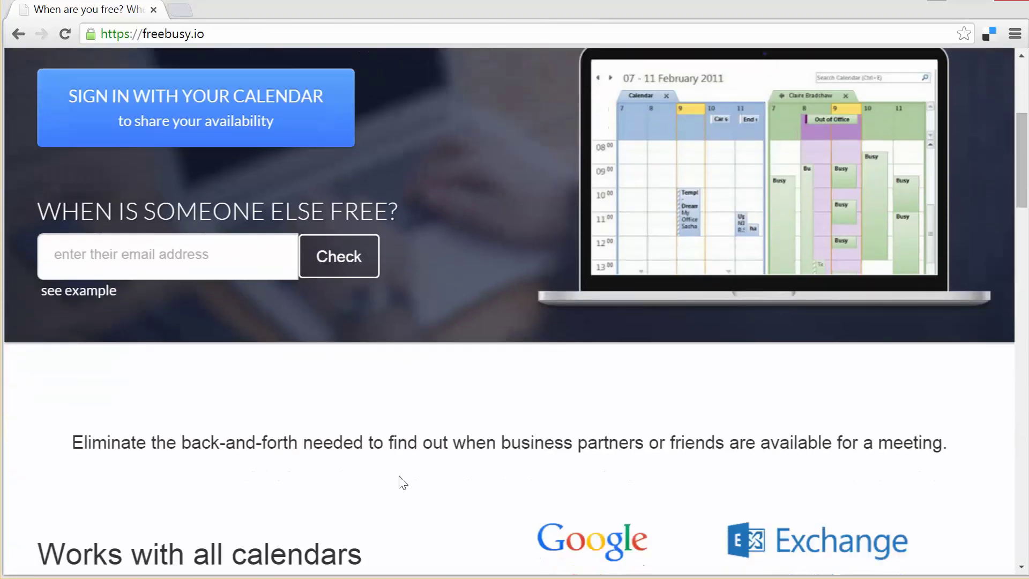
{"action": "scroll", "coordinate": [403, 483], "scroll_direction": "down", "scroll_amount": 2}
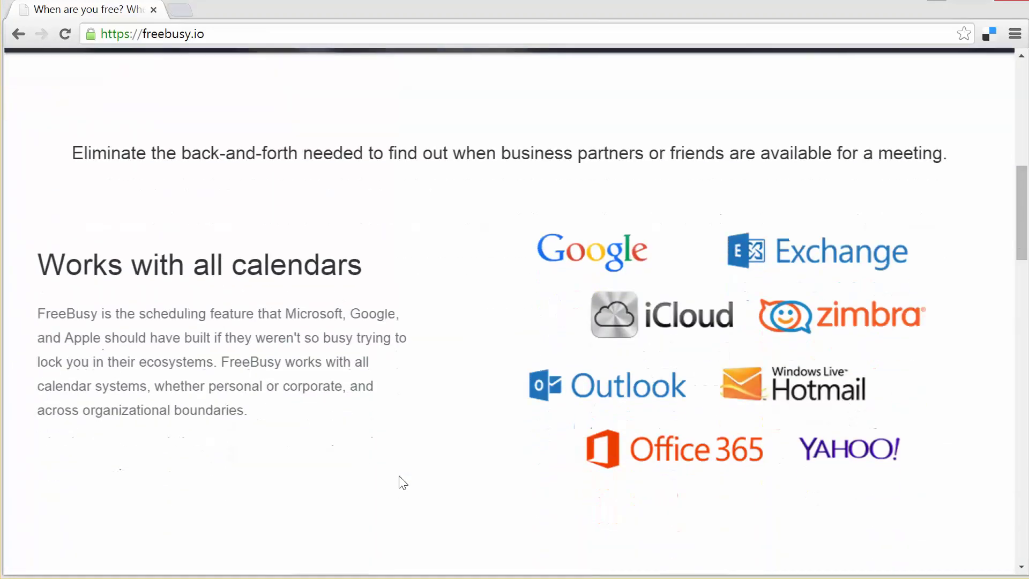
{"action": "scroll", "coordinate": [403, 482], "scroll_direction": "down", "scroll_amount": 1}
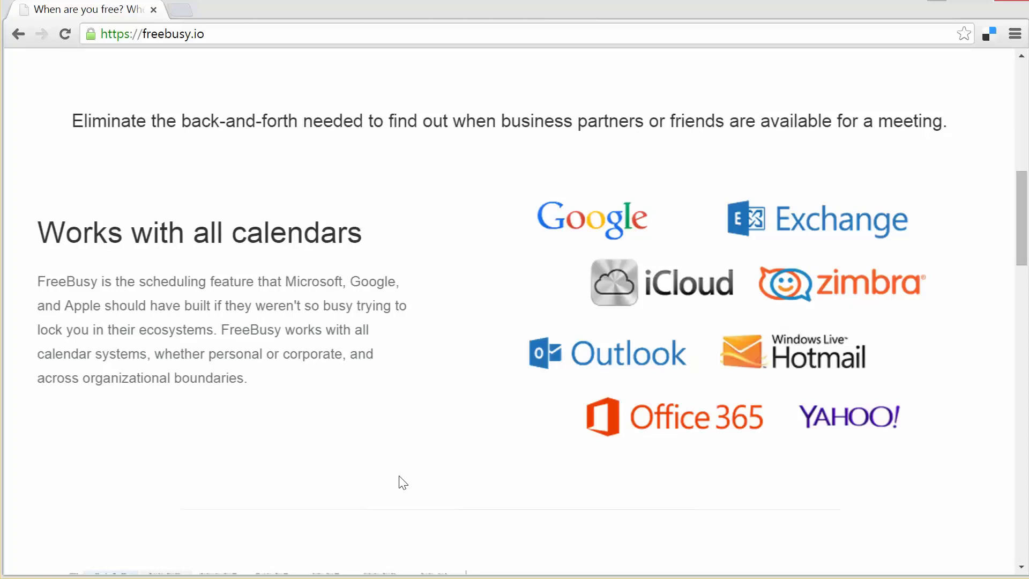
{"action": "key", "text": "alt+Left"}
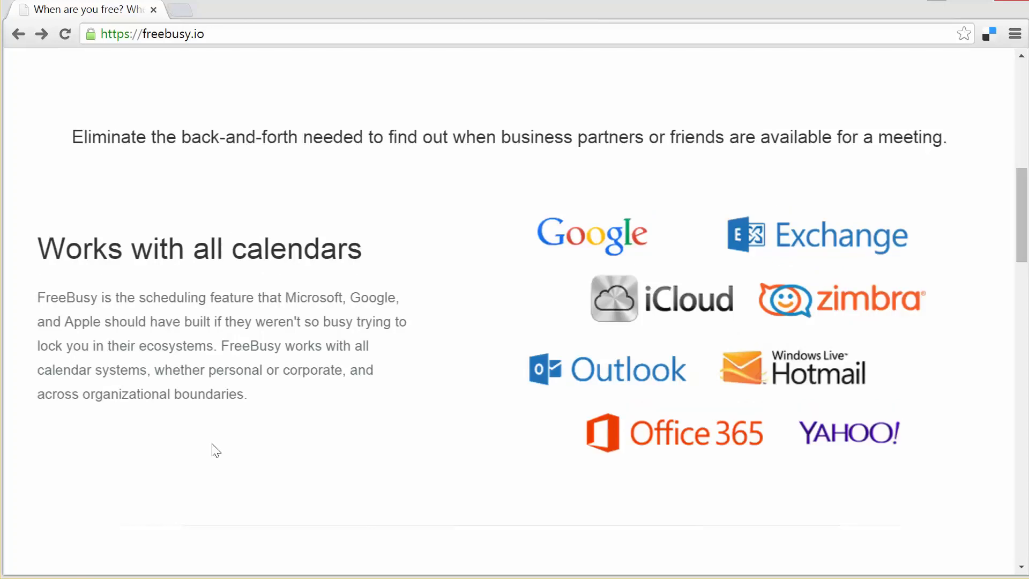
Step: Check the example user's weekly availability, then go to 'Sign In with Your Calendar'
{"action": "scroll", "coordinate": [216, 450], "scroll_direction": "up", "scroll_amount": 7}
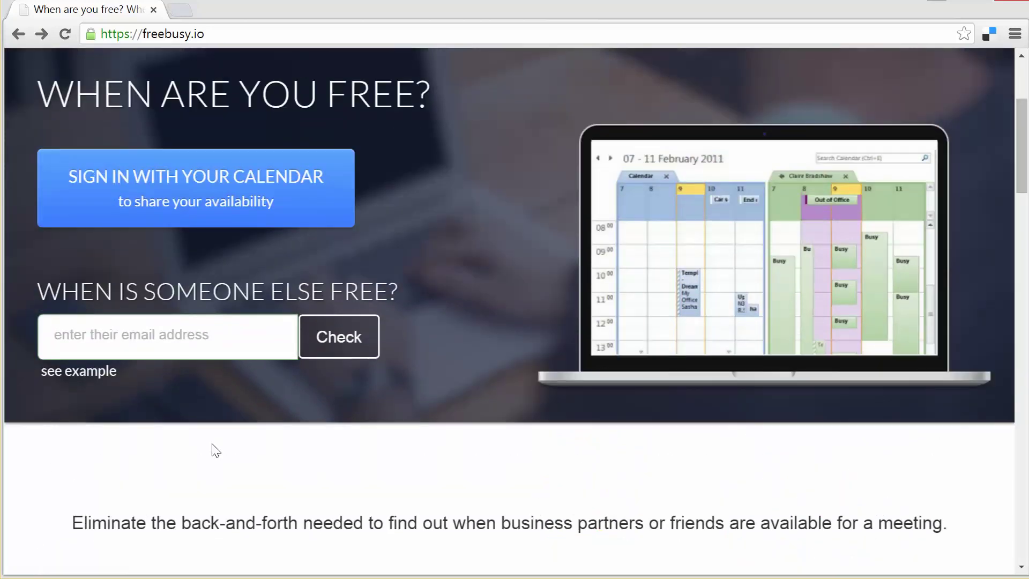
{"action": "left_click", "coordinate": [101, 378]}
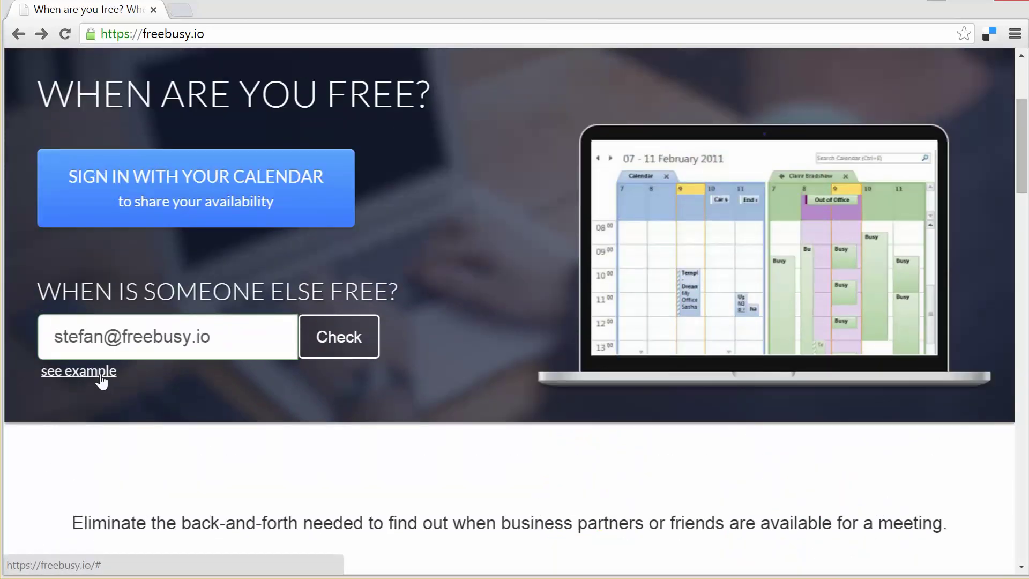
{"action": "left_click", "coordinate": [346, 347]}
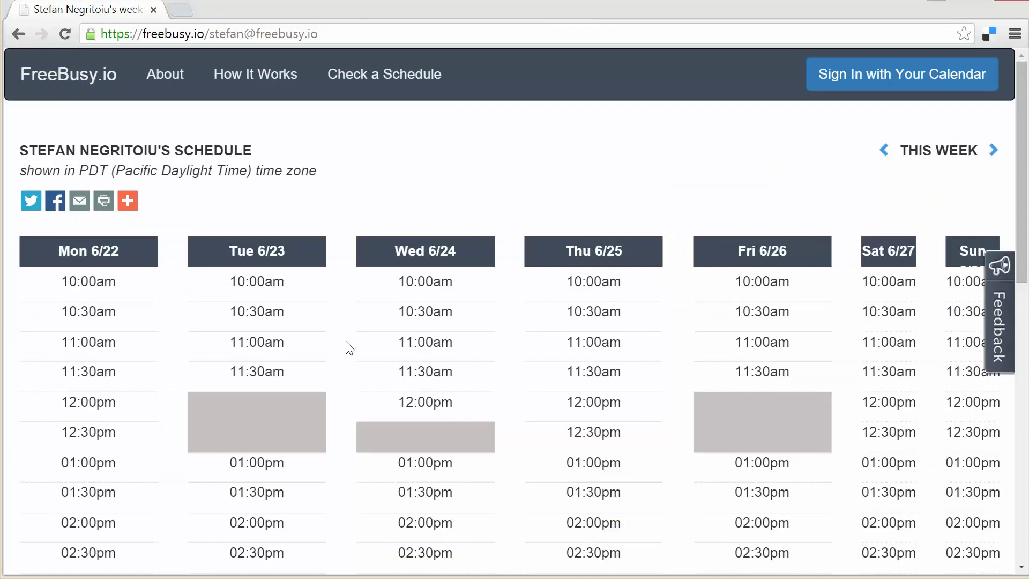
{"action": "scroll", "coordinate": [349, 347], "scroll_direction": "down", "scroll_amount": 3}
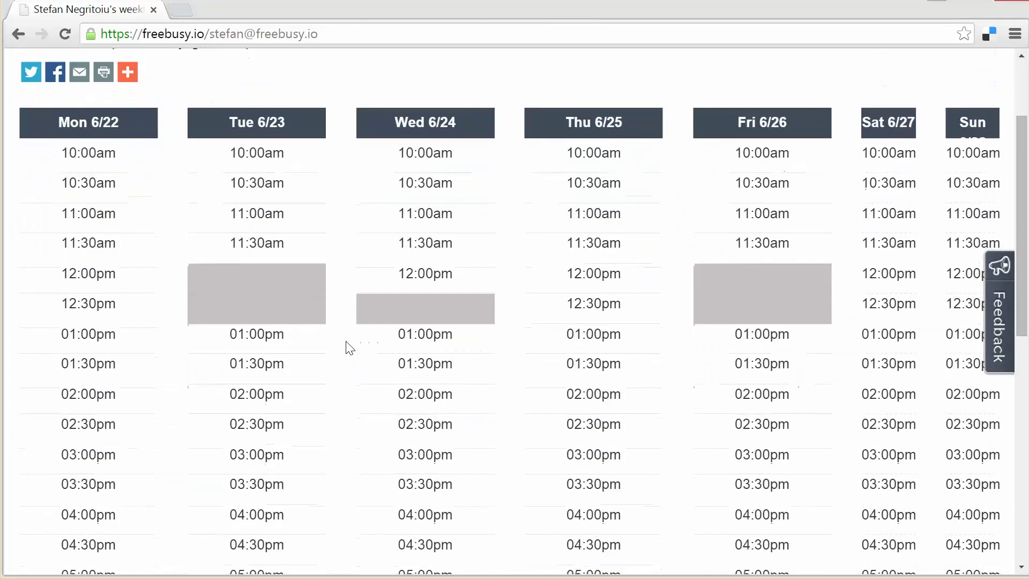
{"action": "scroll", "coordinate": [349, 348], "scroll_direction": "down", "scroll_amount": 1}
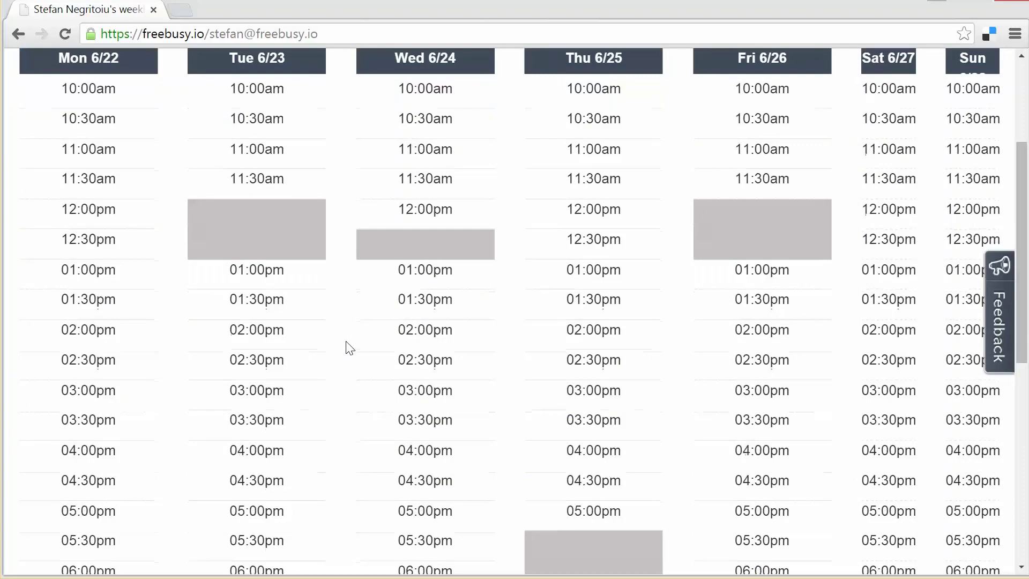
{"action": "scroll", "coordinate": [349, 347], "scroll_direction": "down", "scroll_amount": 2}
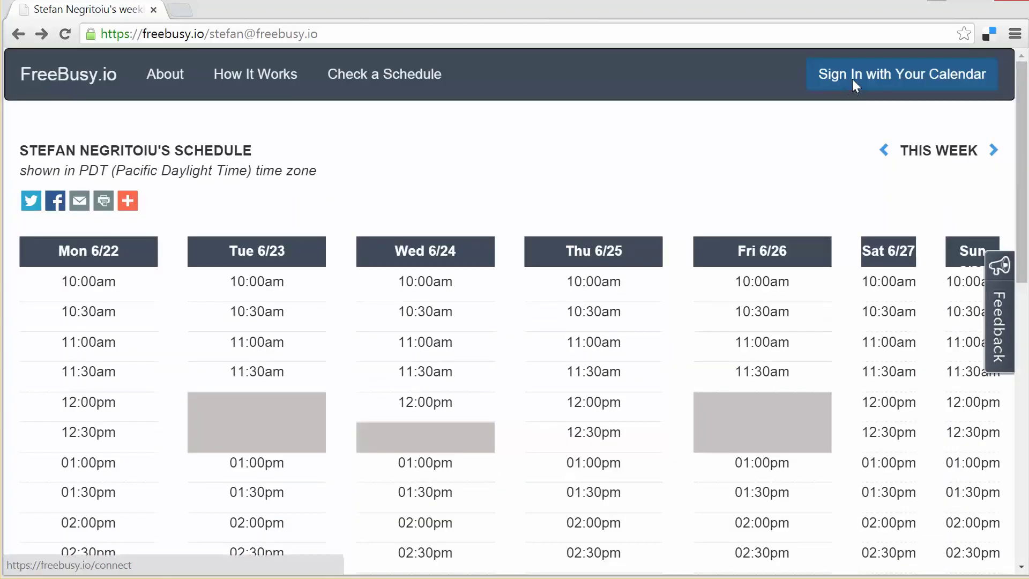
{"action": "left_click", "coordinate": [852, 78]}
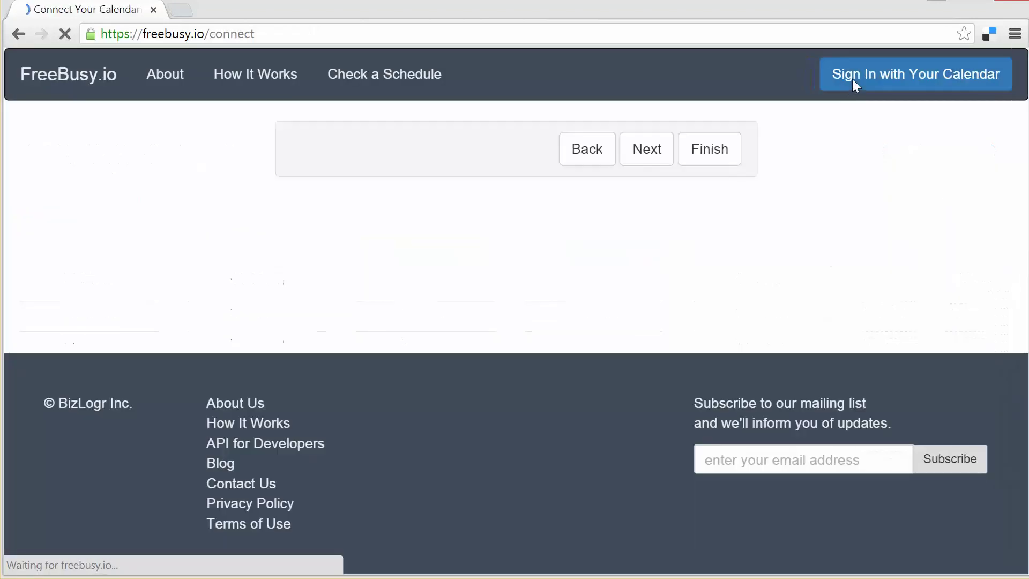
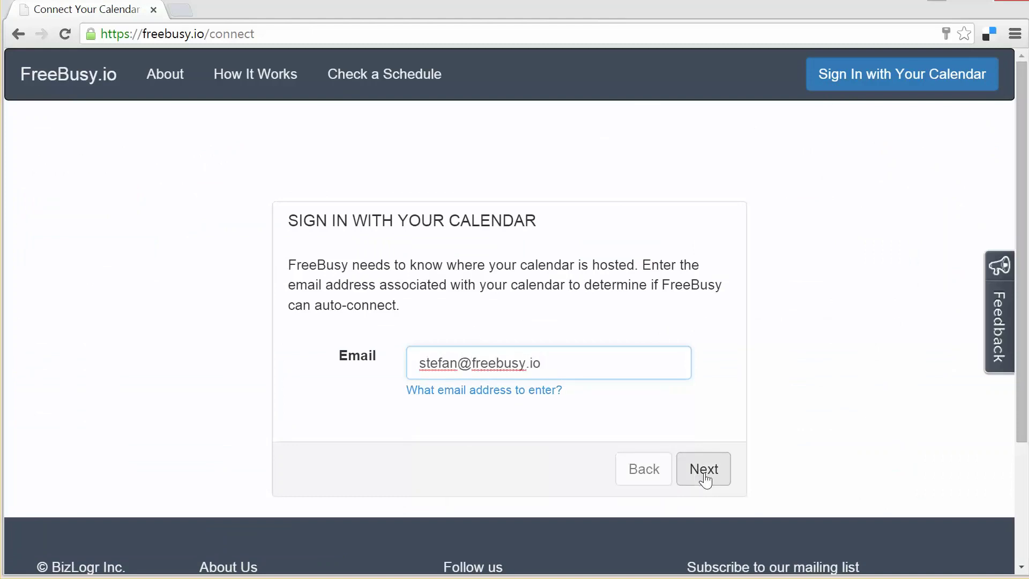
Step: Enter your account e-mail and sign in with Office 365 to reach the Alexa page
{"action": "left_click", "coordinate": [704, 472]}
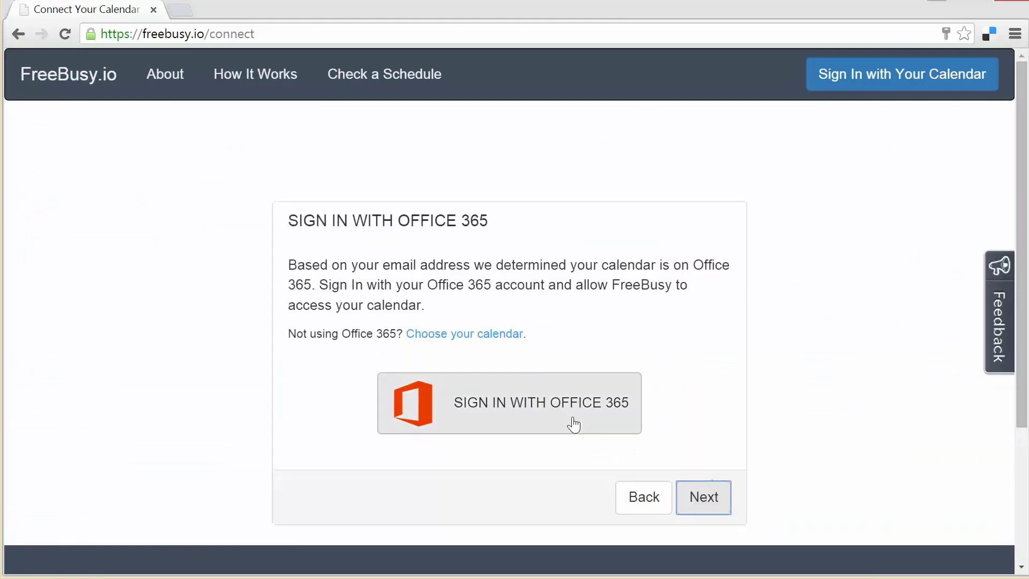
{"action": "left_click", "coordinate": [550, 404]}
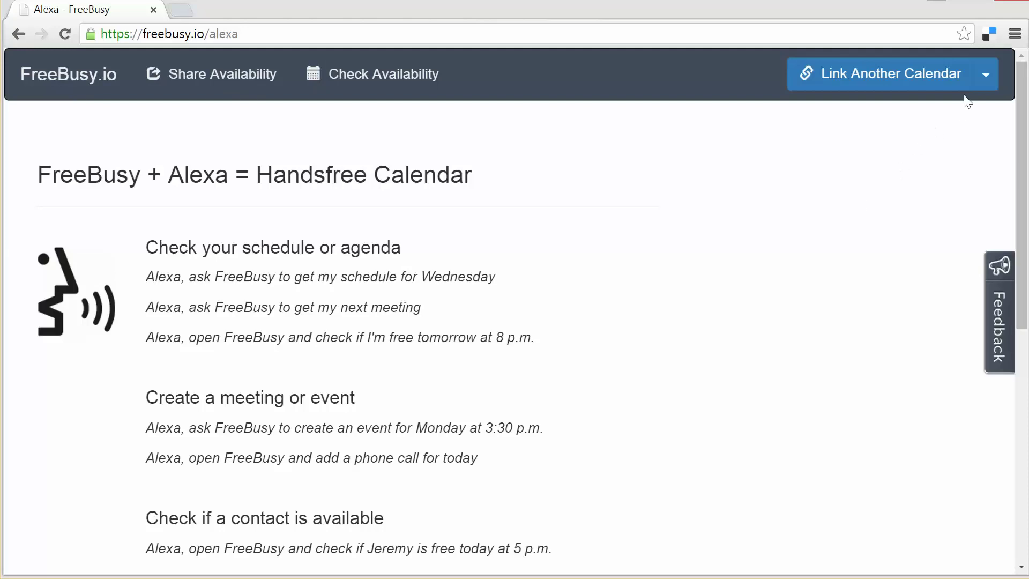
Step: Open Account and Integrations from the account menu in a new tab
{"action": "left_click", "coordinate": [995, 81]}
{"action": "right_click", "coordinate": [831, 127]}
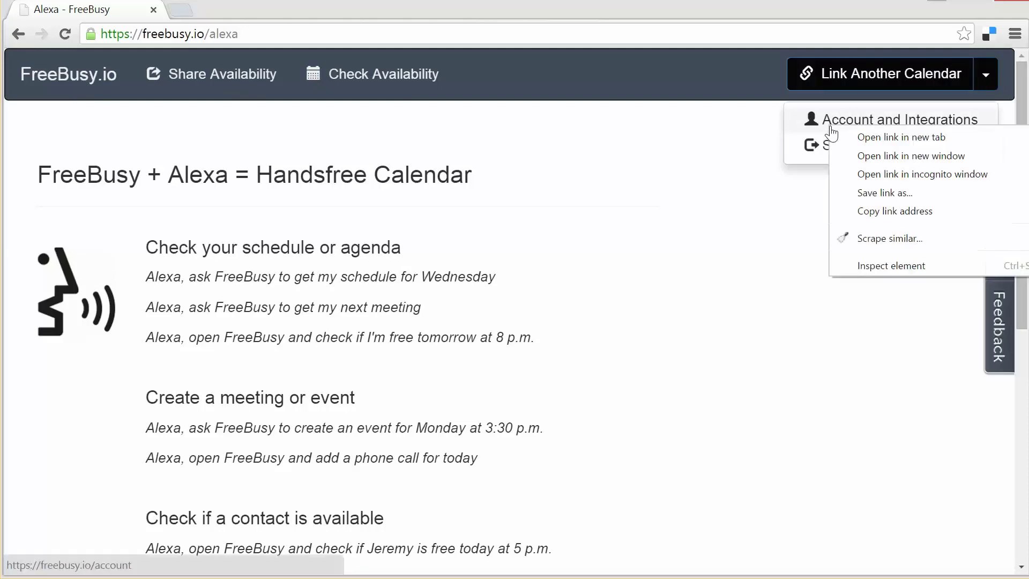
{"action": "left_click", "coordinate": [834, 131]}
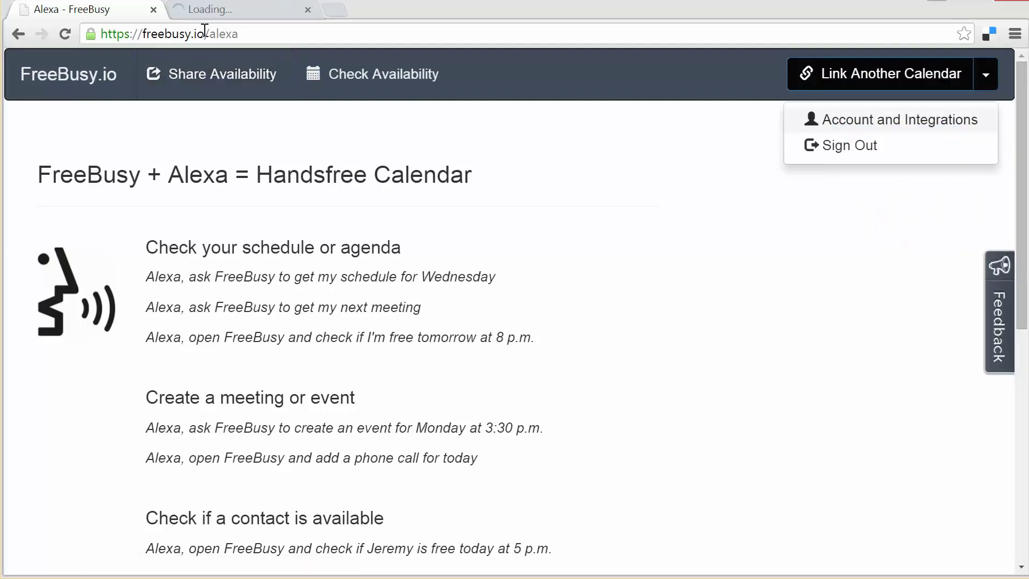
{"action": "left_click", "coordinate": [215, 16]}
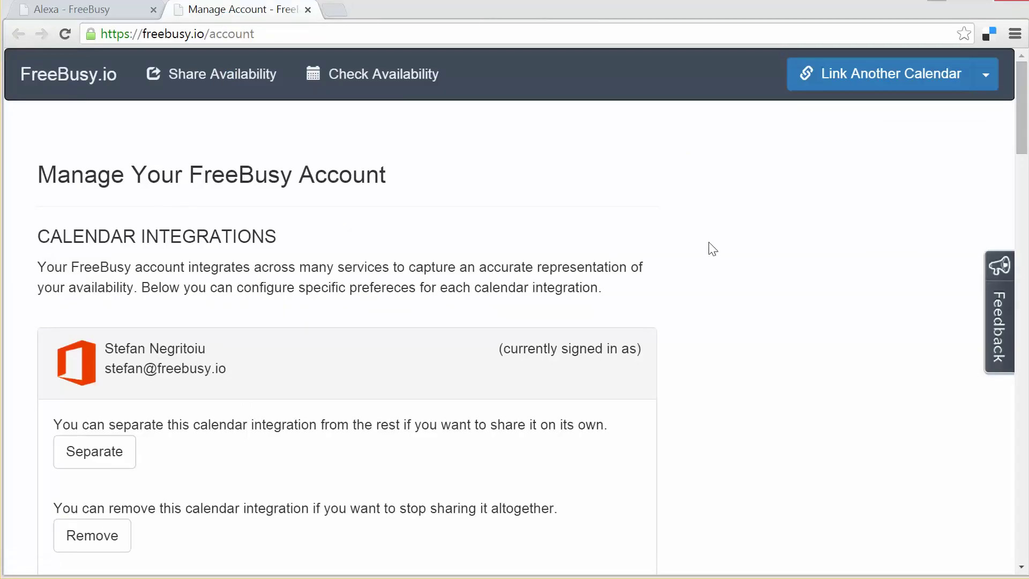
Step: Scroll through the account page's calendar integrations, then open Share Availability
{"action": "scroll", "coordinate": [713, 249], "scroll_direction": "down", "scroll_amount": 3}
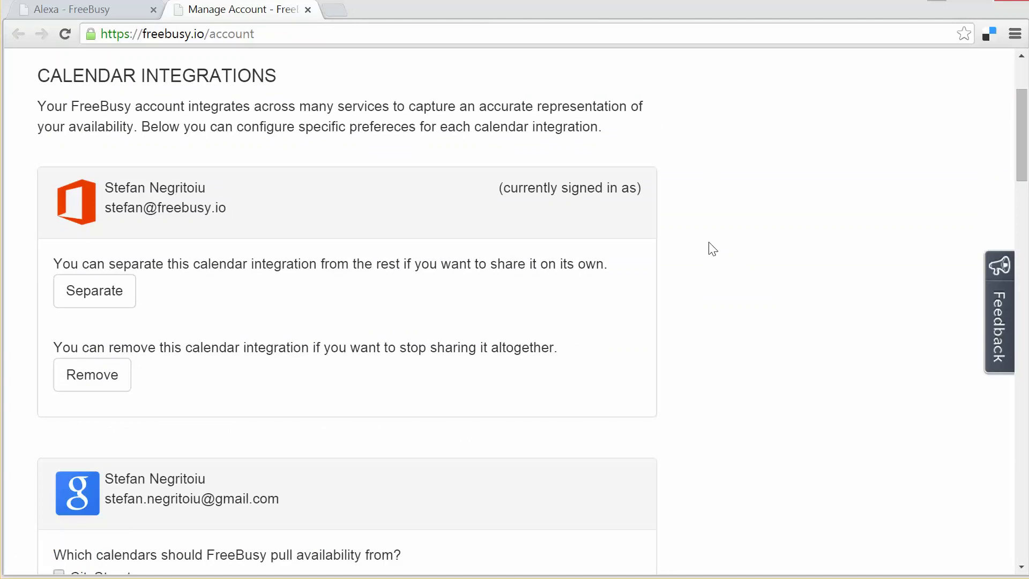
{"action": "scroll", "coordinate": [713, 249], "scroll_direction": "down", "scroll_amount": 5}
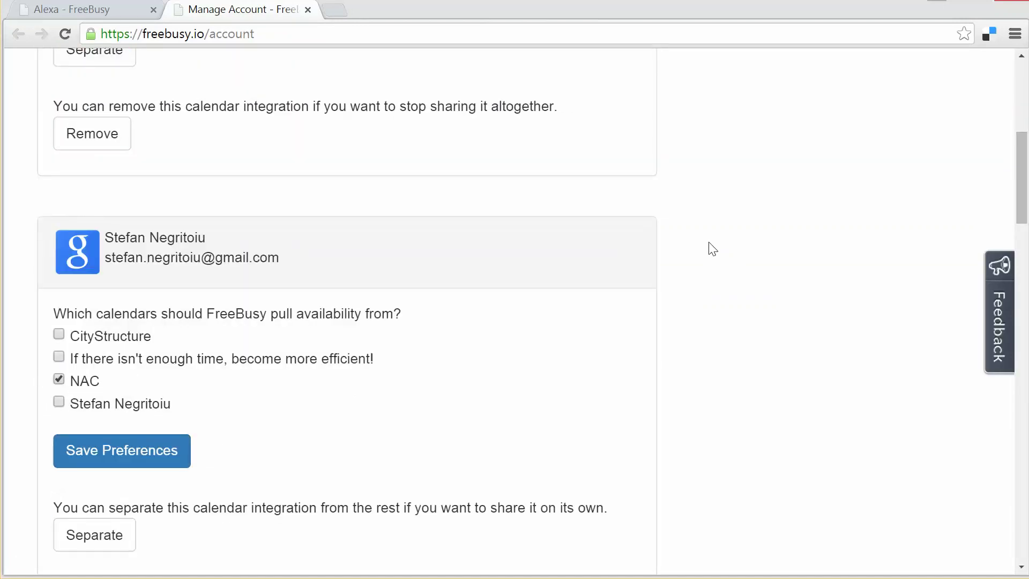
{"action": "scroll", "coordinate": [712, 249], "scroll_direction": "down", "scroll_amount": 9}
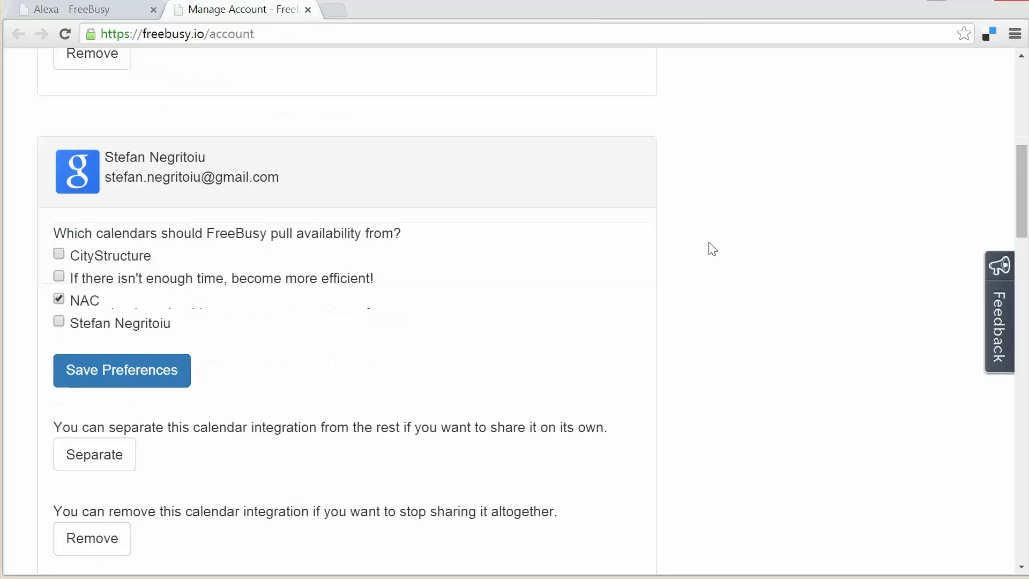
{"action": "scroll", "coordinate": [713, 249], "scroll_direction": "down", "scroll_amount": 2}
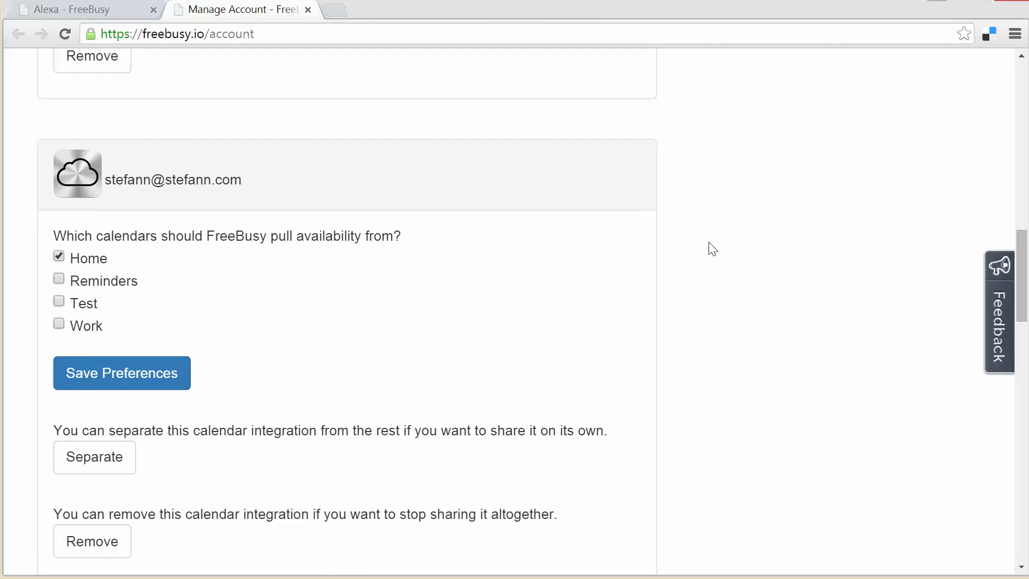
{"action": "scroll", "coordinate": [712, 248], "scroll_direction": "down", "scroll_amount": 7}
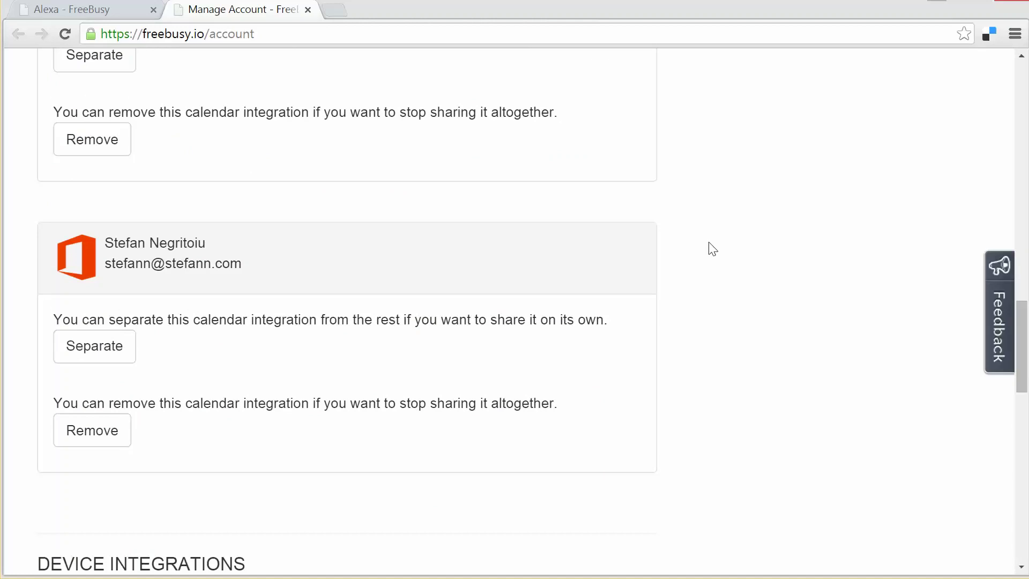
{"action": "scroll", "coordinate": [712, 249], "scroll_direction": "down", "scroll_amount": 4}
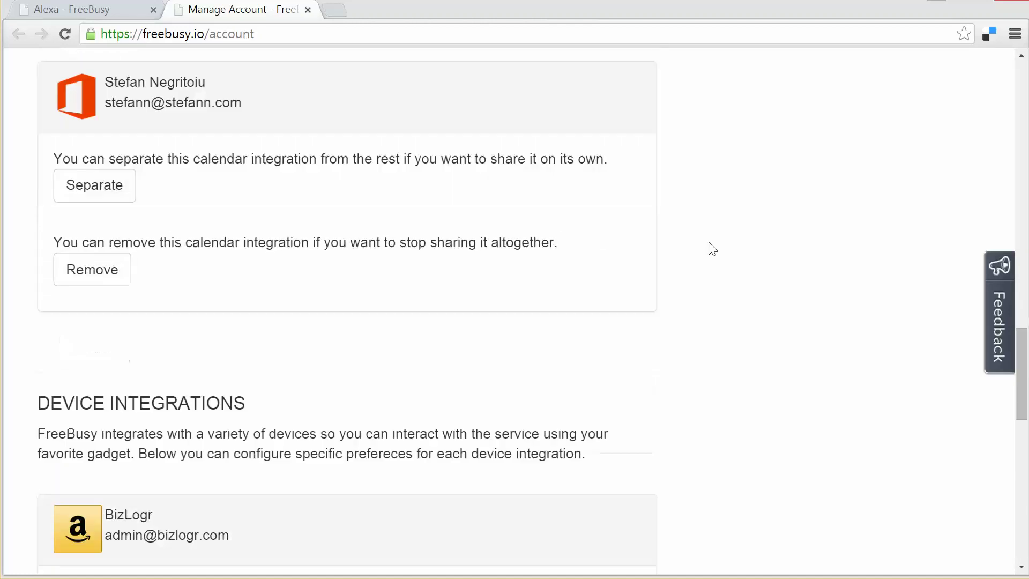
{"action": "scroll", "coordinate": [712, 249], "scroll_direction": "down", "scroll_amount": 4}
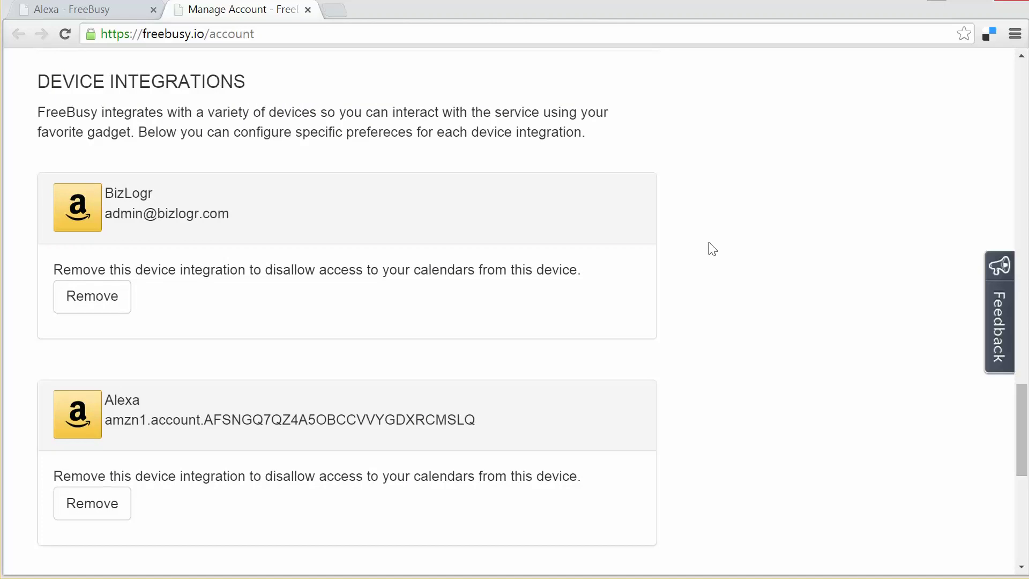
{"action": "scroll", "coordinate": [711, 249], "scroll_direction": "up", "scroll_amount": 15}
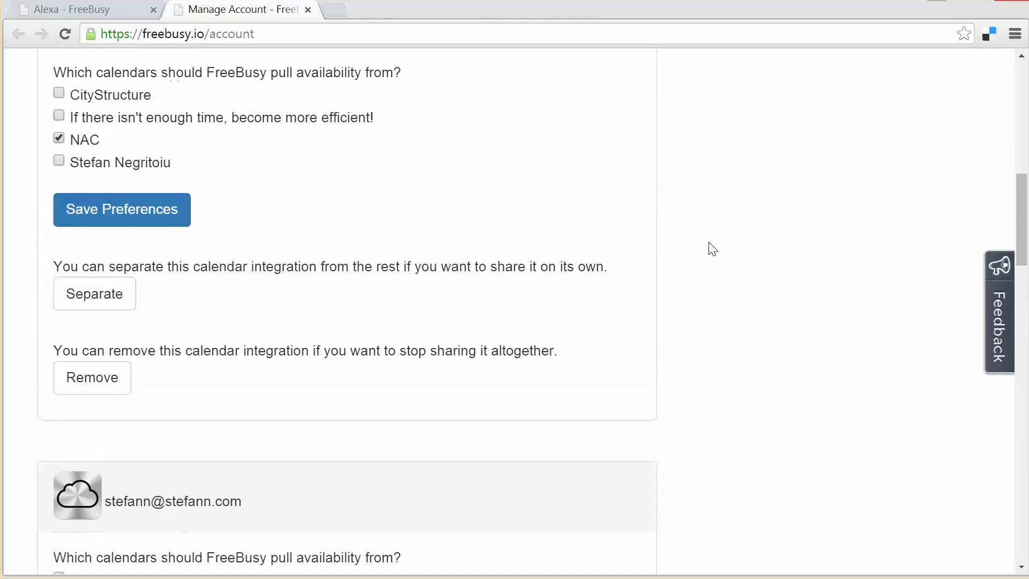
{"action": "scroll", "coordinate": [712, 248], "scroll_direction": "up", "scroll_amount": 10}
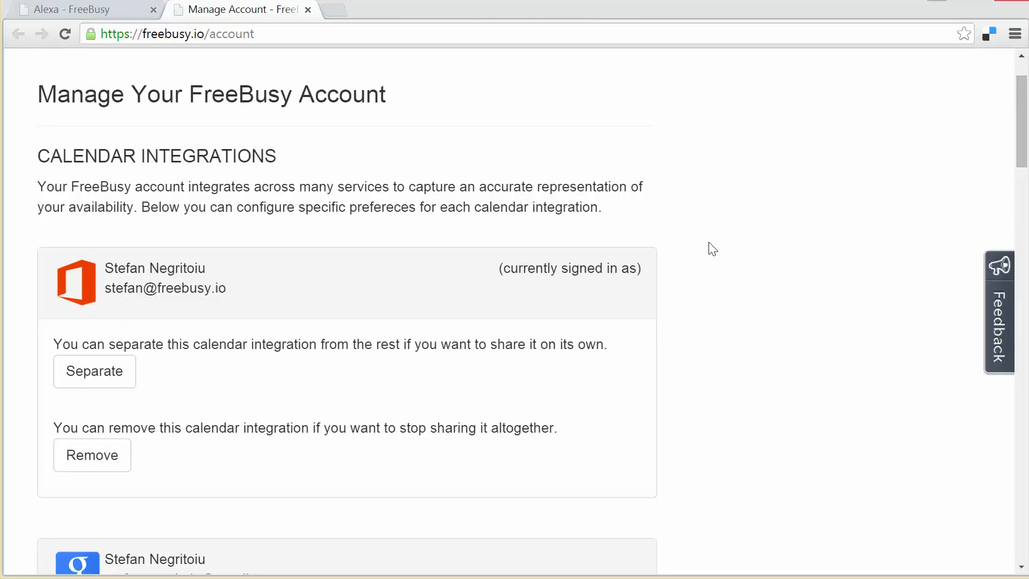
{"action": "scroll", "coordinate": [712, 248], "scroll_direction": "up", "scroll_amount": 2}
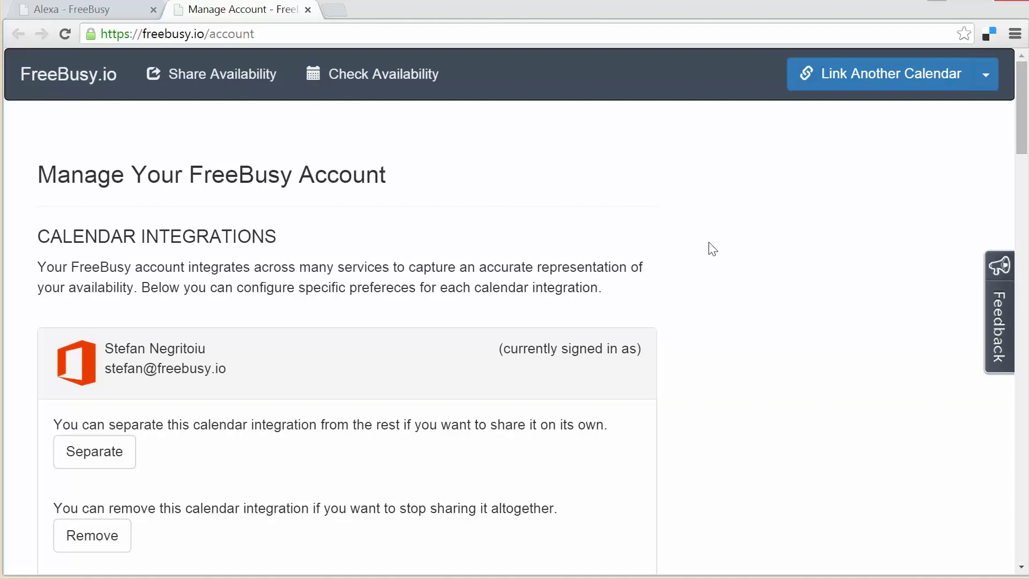
{"action": "left_click", "coordinate": [246, 72]}
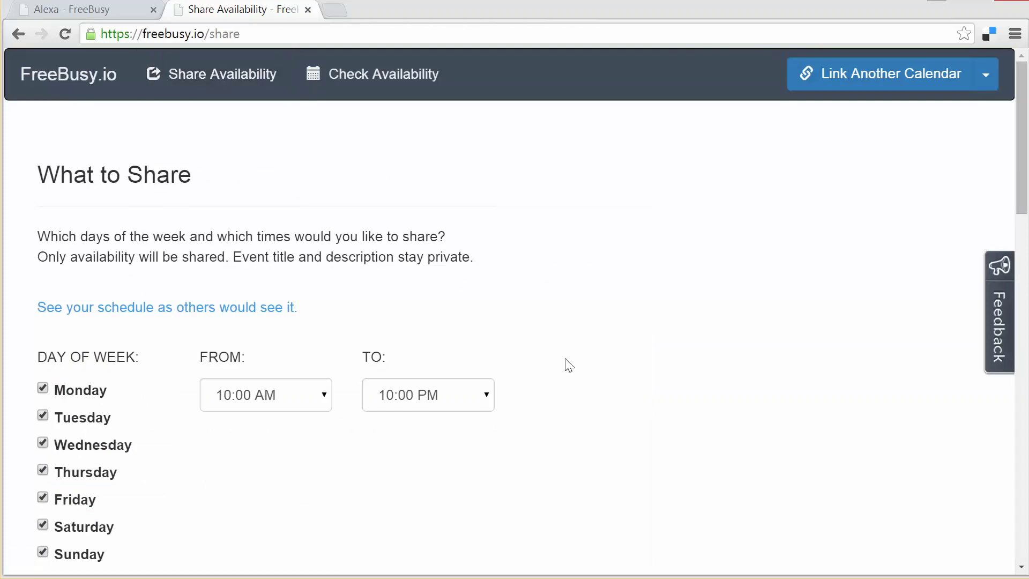
Step: Scroll past What to Share to the Whom to Share With settings
{"action": "scroll", "coordinate": [569, 365], "scroll_direction": "down", "scroll_amount": 1}
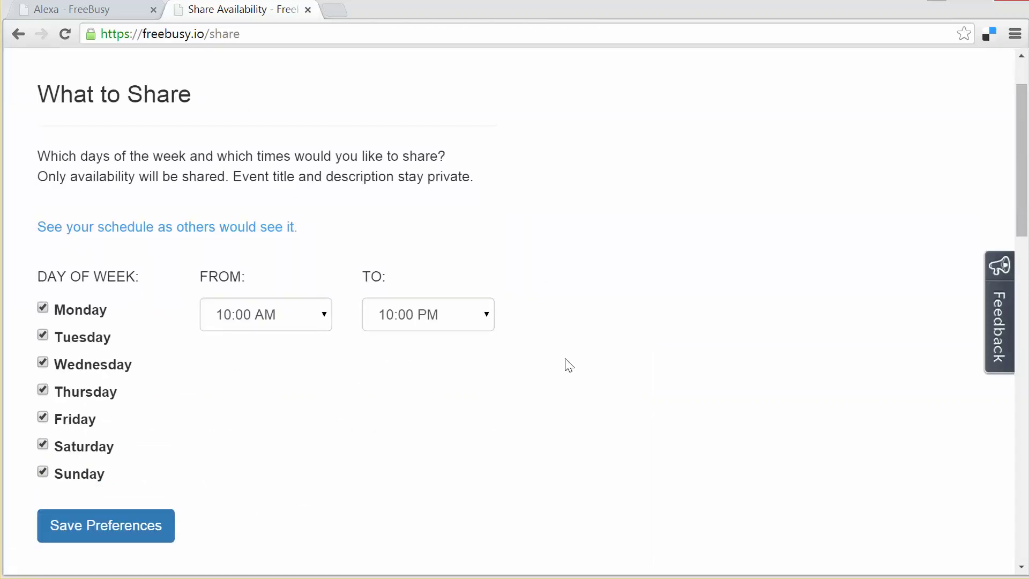
{"action": "scroll", "coordinate": [569, 365], "scroll_direction": "down", "scroll_amount": 8}
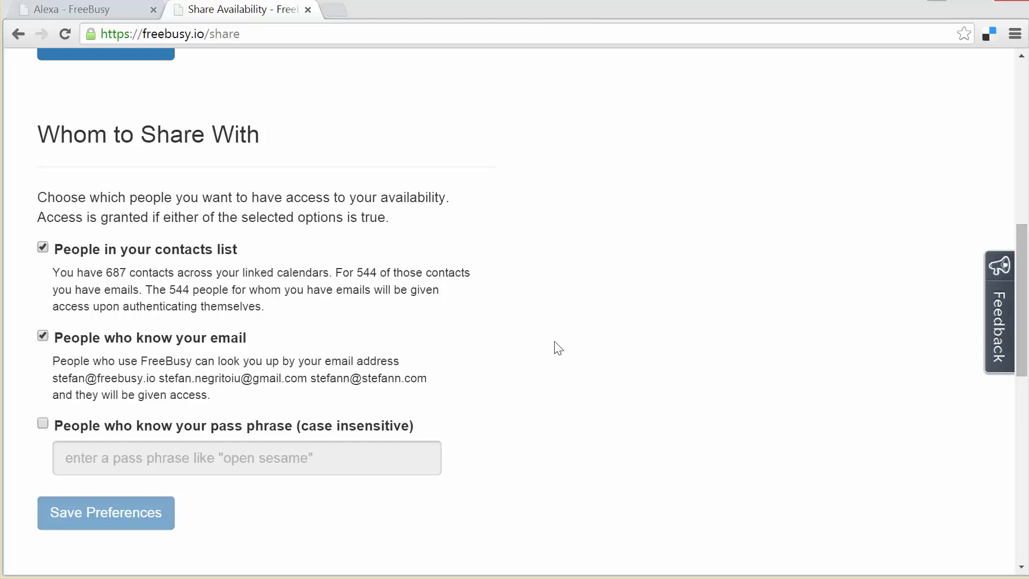
Step: Switch to the 'Alexa - FreeBusy' tab, close the account menu, then return to the sharing tab
{"action": "left_click", "coordinate": [52, 12]}
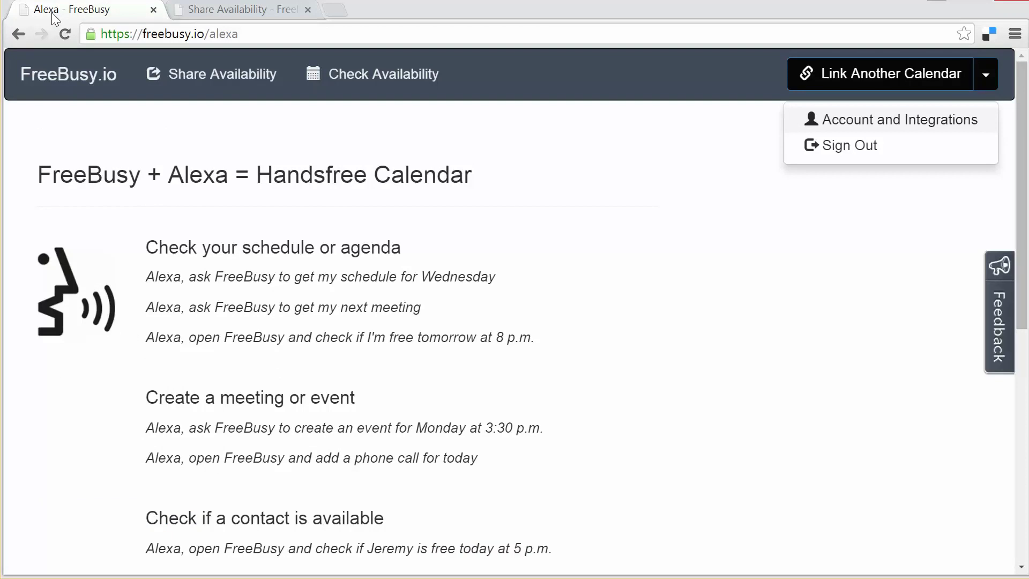
{"action": "left_click", "coordinate": [90, 401]}
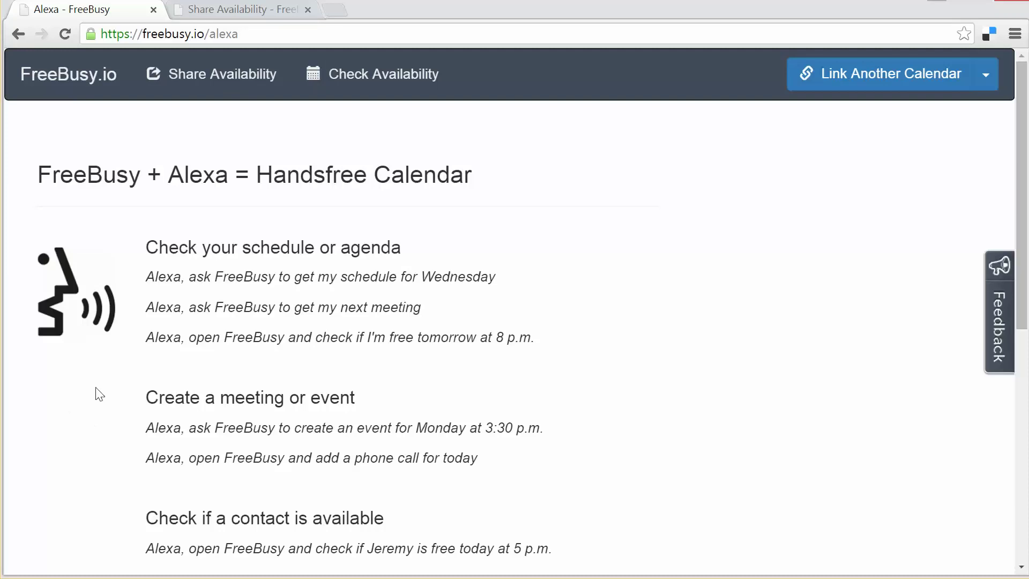
{"action": "left_click", "coordinate": [227, 12]}
Step: Scroll through the weekly schedule as others see it, Monday to Sunday
{"action": "scroll", "coordinate": [237, 154], "scroll_direction": "up", "scroll_amount": 10}
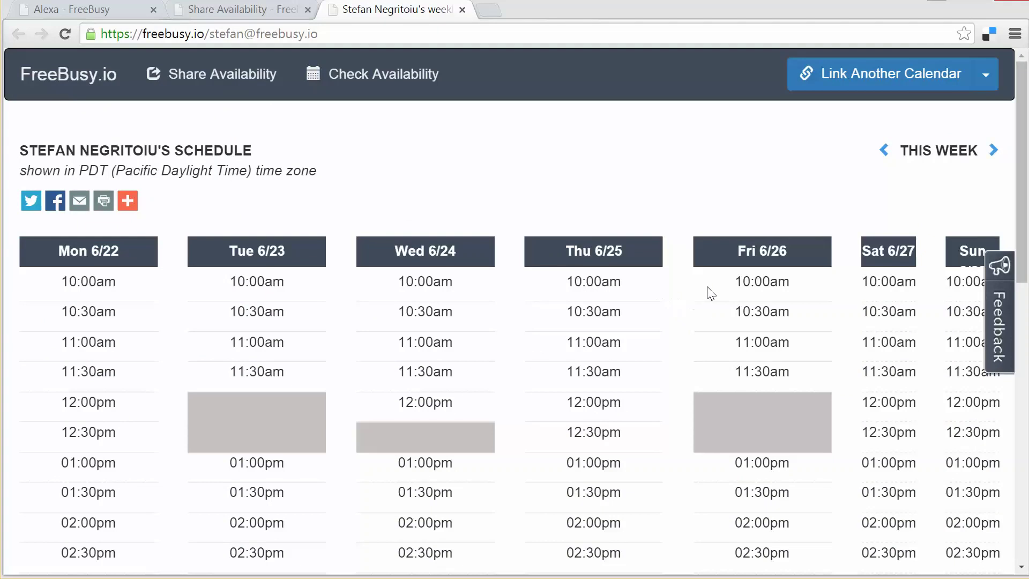
{"action": "scroll", "coordinate": [711, 293], "scroll_direction": "down", "scroll_amount": 6}
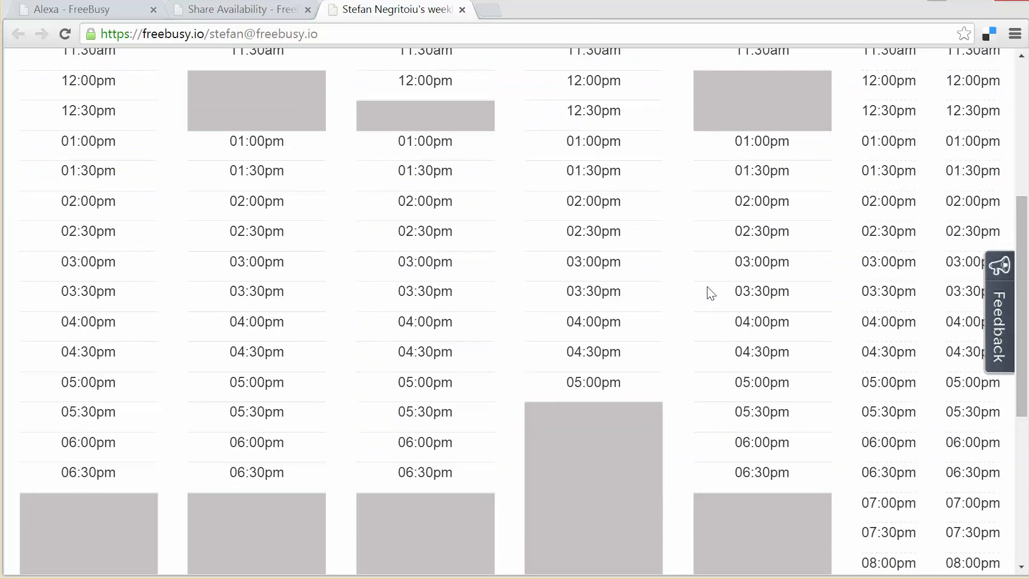
{"action": "scroll", "coordinate": [710, 293], "scroll_direction": "up", "scroll_amount": 3}
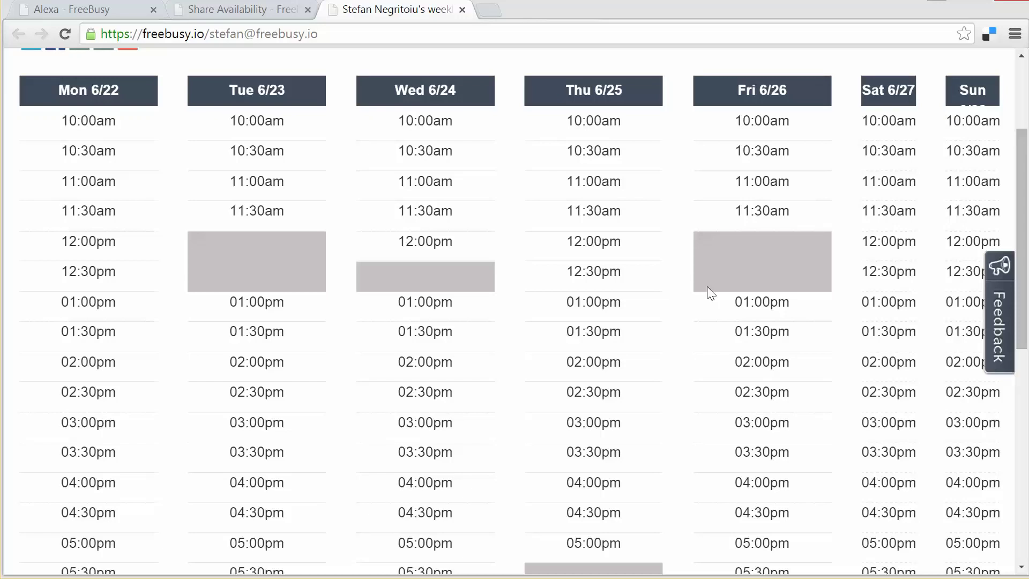
Step: Reload the week-of-6/22 shared schedule to show updated busy blocks and scroll through it
{"action": "key", "text": "F5"}
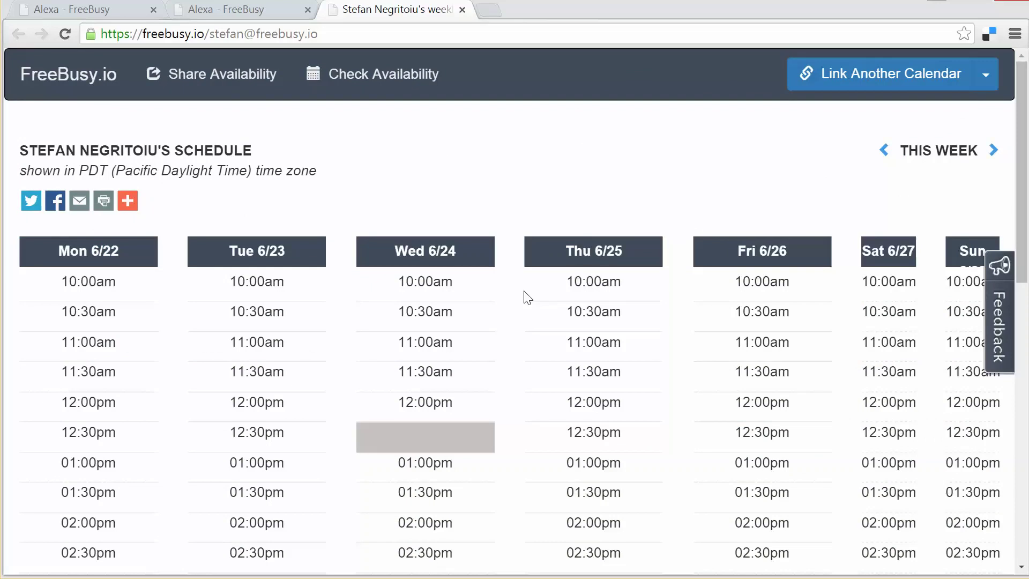
{"action": "scroll", "coordinate": [528, 297], "scroll_direction": "down", "scroll_amount": 1}
{"action": "scroll", "coordinate": [528, 298], "scroll_direction": "down", "scroll_amount": 2}
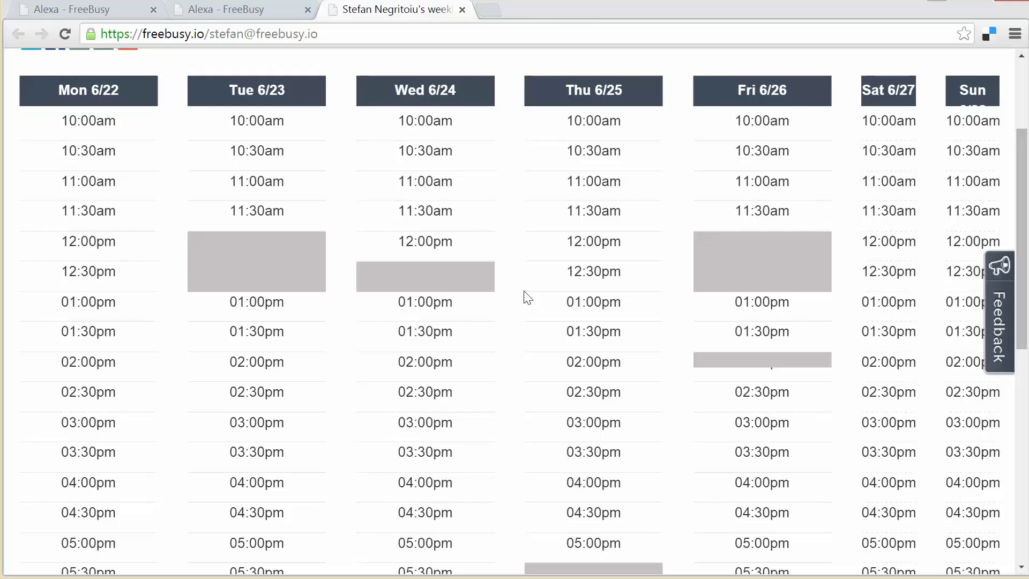
Step: Return to the 'Alexa - FreeBusy' tab and scroll through the voice-command examples
{"action": "left_click", "coordinate": [199, 14]}
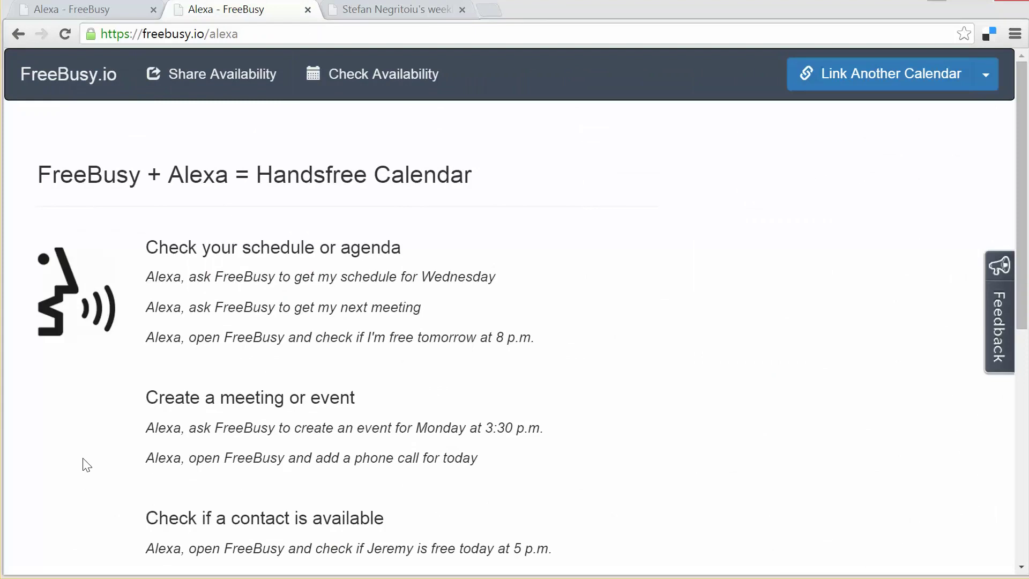
{"action": "scroll", "coordinate": [86, 464], "scroll_direction": "down", "scroll_amount": 2}
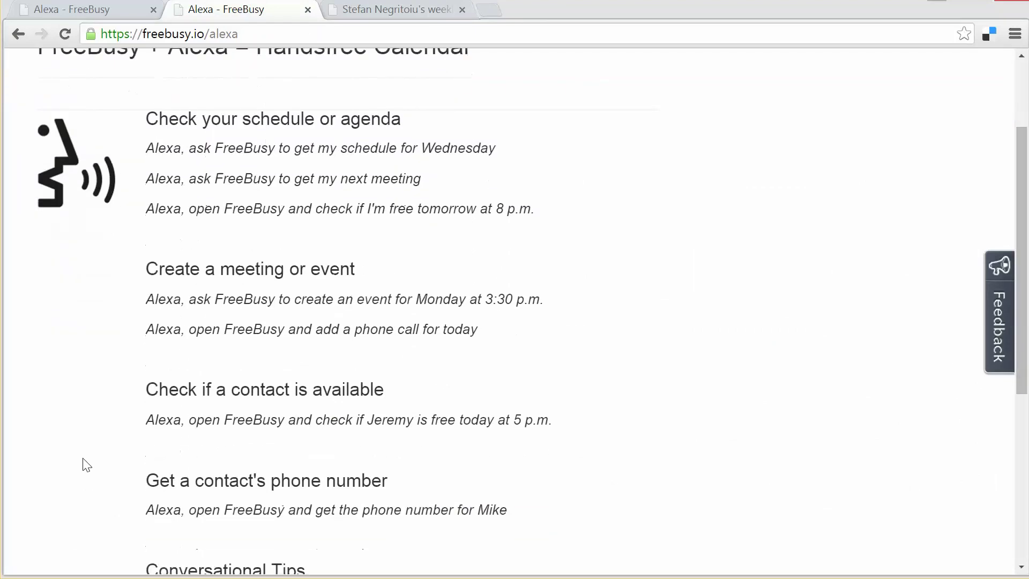